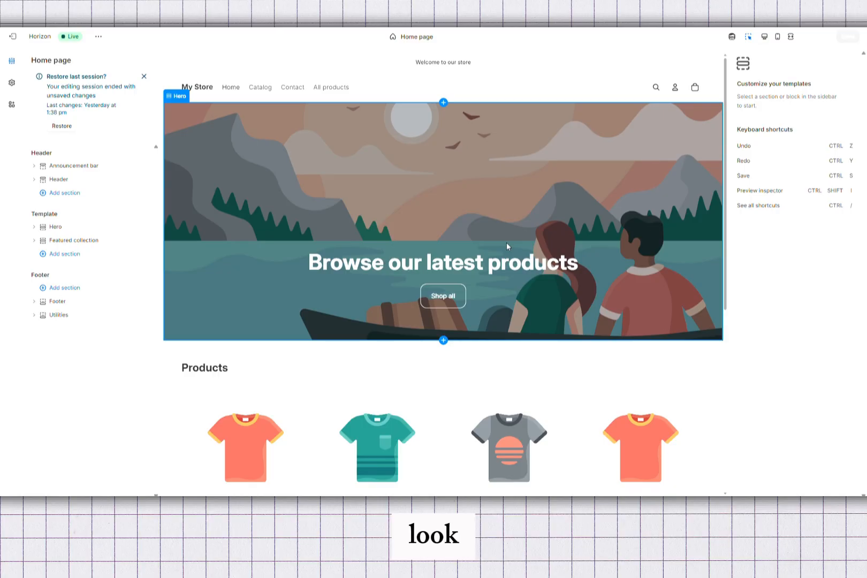
- Select the media block of a product card in the featured collection on the home page
scroll(506, 243, down, 4)
scroll(535, 263, down, 5)
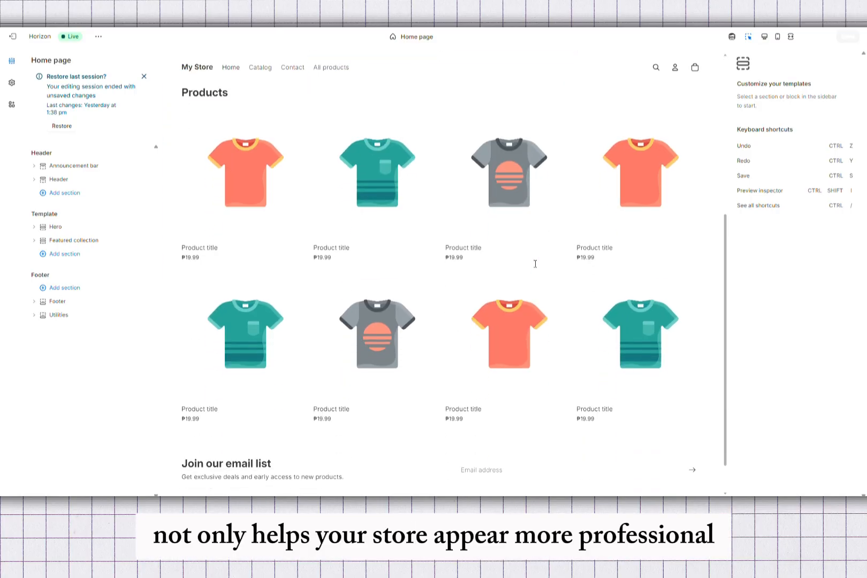
scroll(535, 263, up, 1)
scroll(535, 263, up, 4)
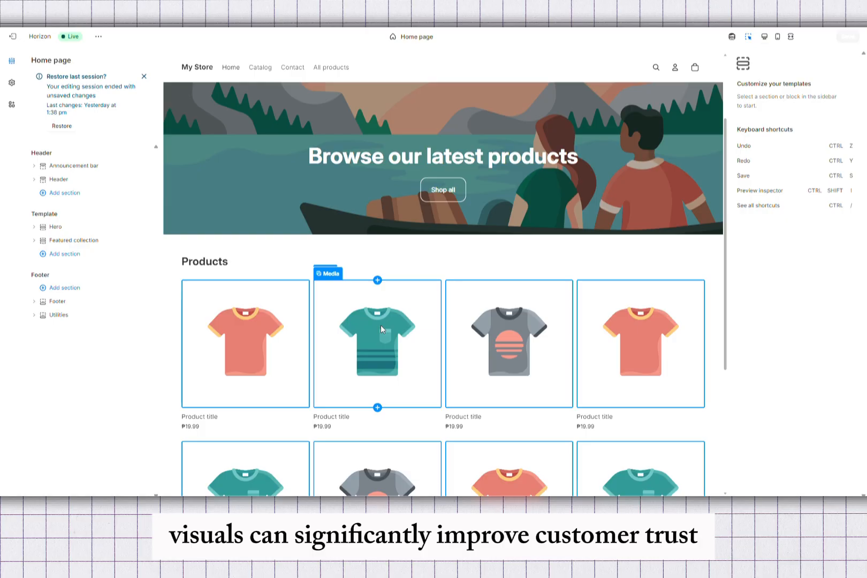
click(381, 326)
- Scroll through the home page preview to examine the featured collection's product image grid
scroll(380, 325, down, 2)
scroll(381, 326, down, 3)
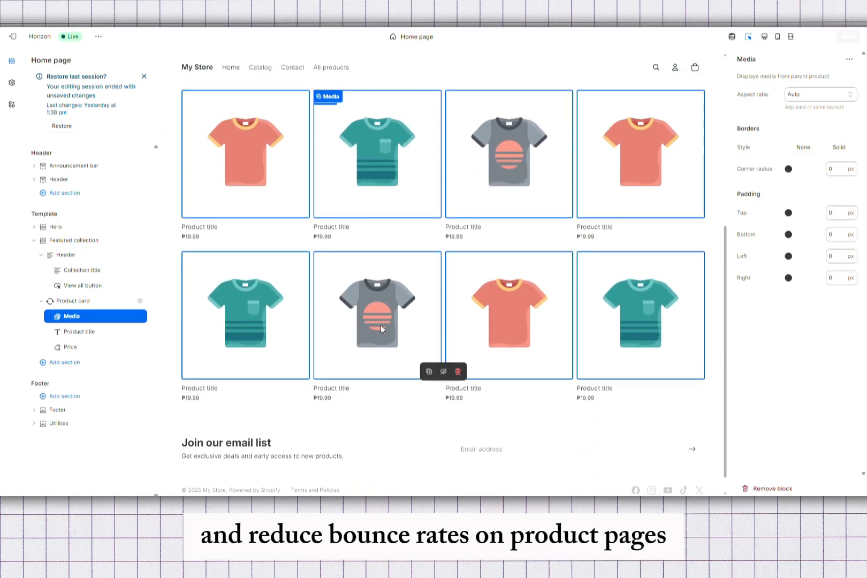
scroll(382, 328, up, 2)
scroll(382, 329, up, 2)
scroll(382, 329, up, 5)
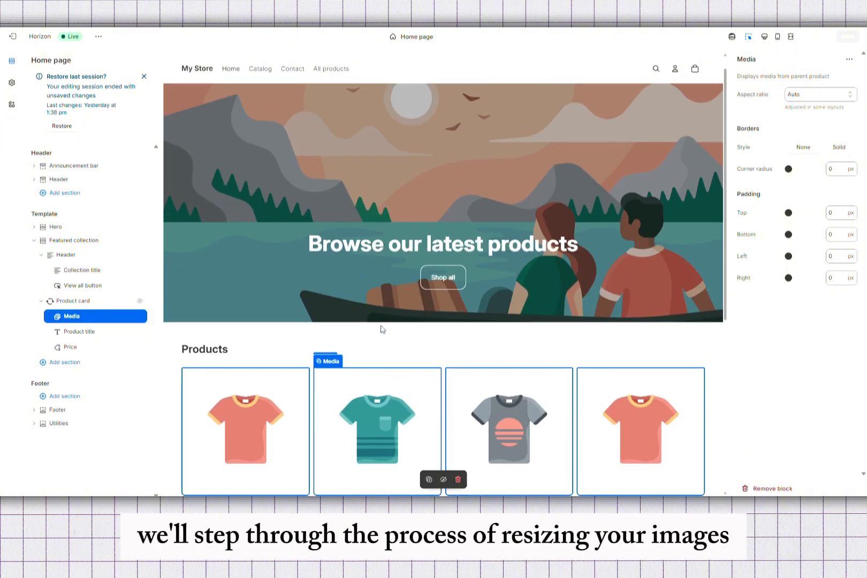
scroll(382, 328, up, 1)
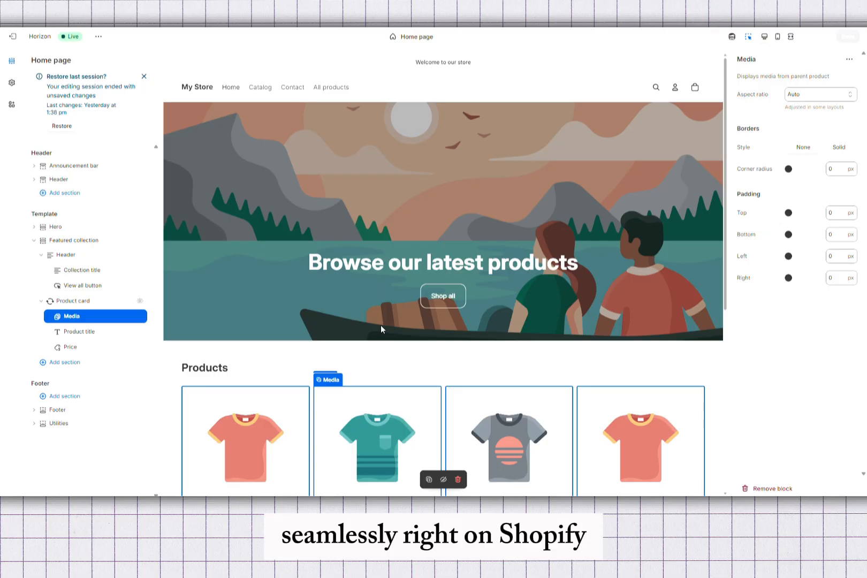
scroll(382, 329, down, 3)
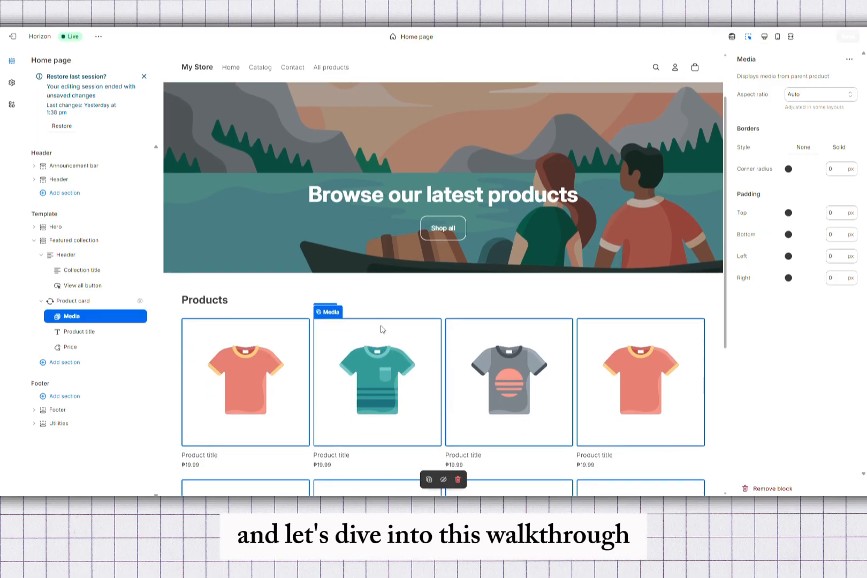
scroll(381, 329, down, 1)
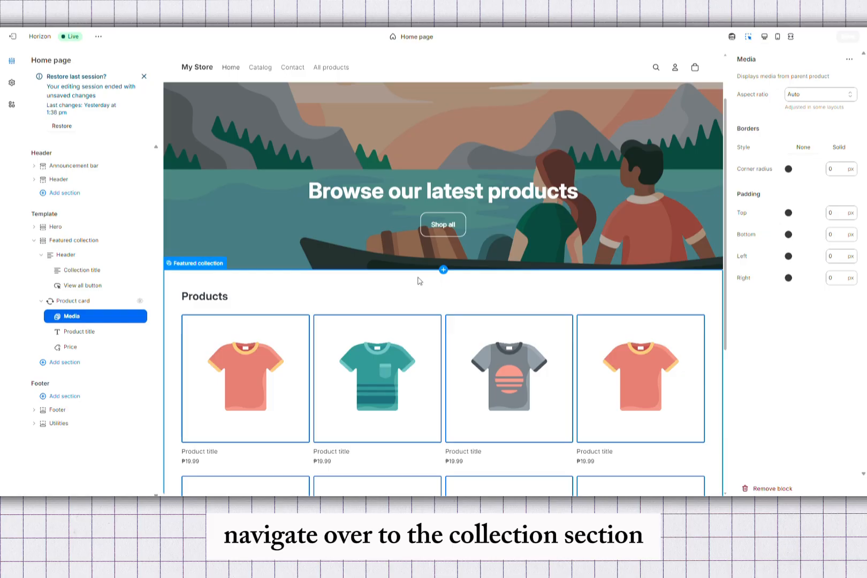
scroll(435, 281, down, 5)
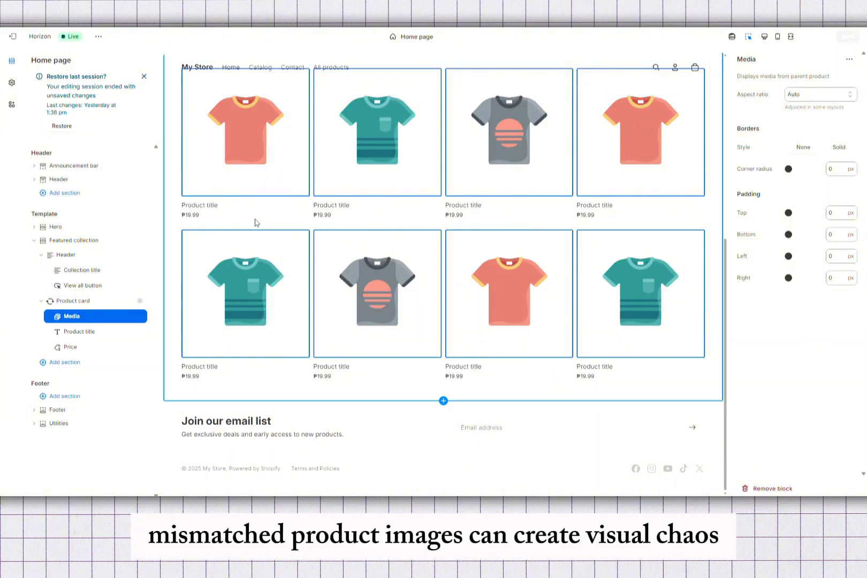
scroll(253, 222, up, 3)
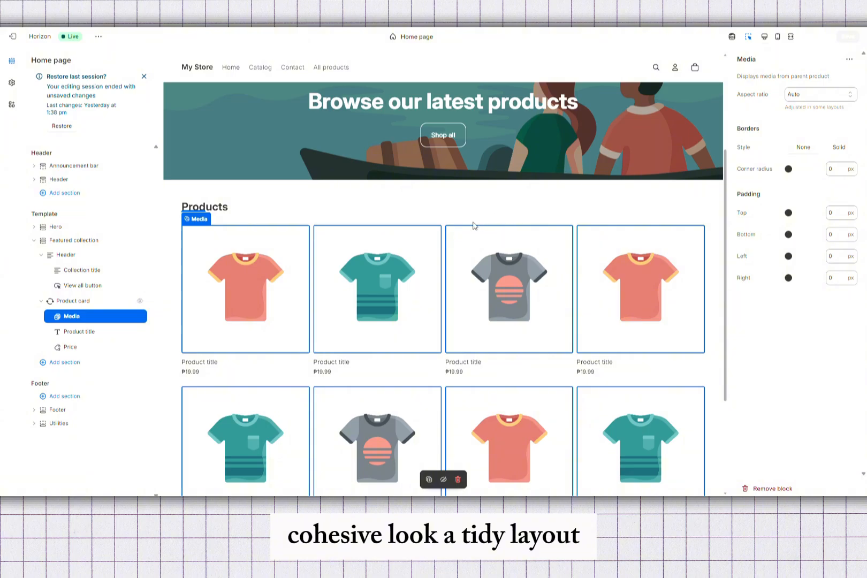
scroll(458, 212, down, 3)
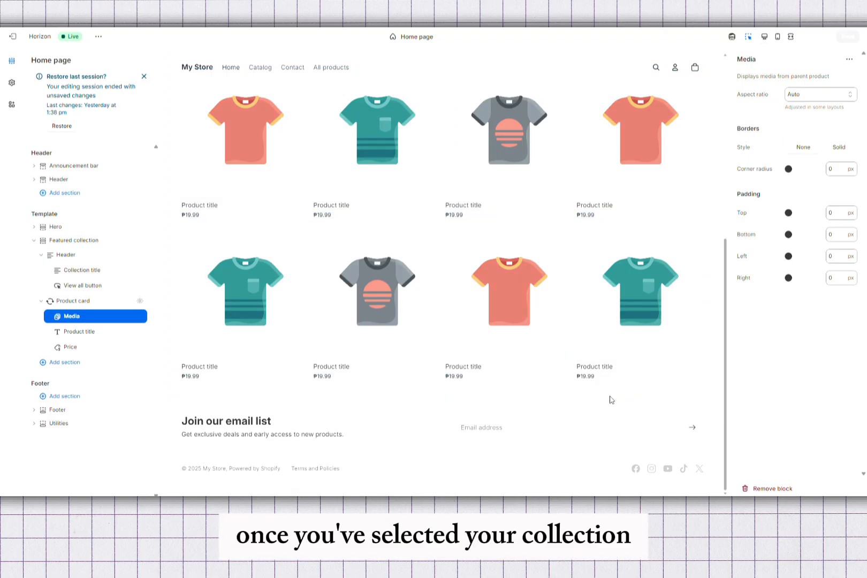
- Select the Featured collection section, then a product image's media block, and open and dismiss its options menu
click(466, 356)
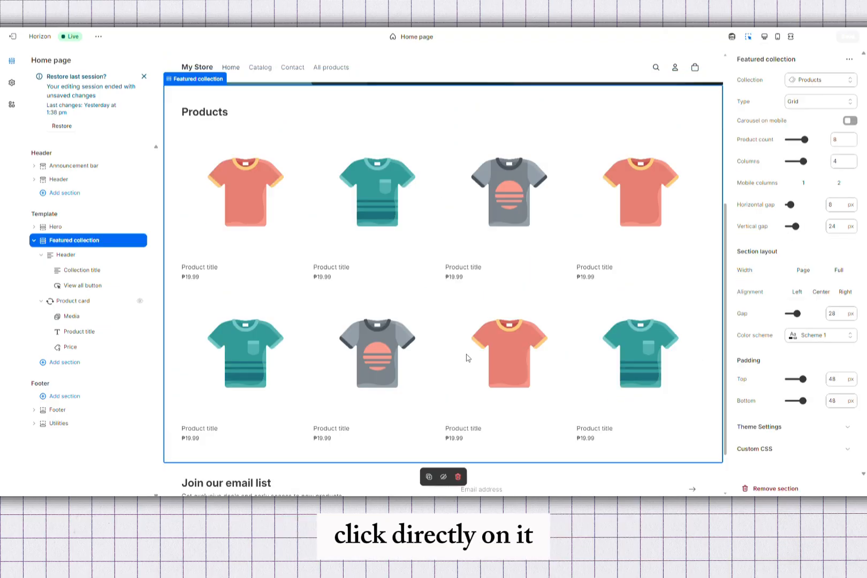
click(246, 208)
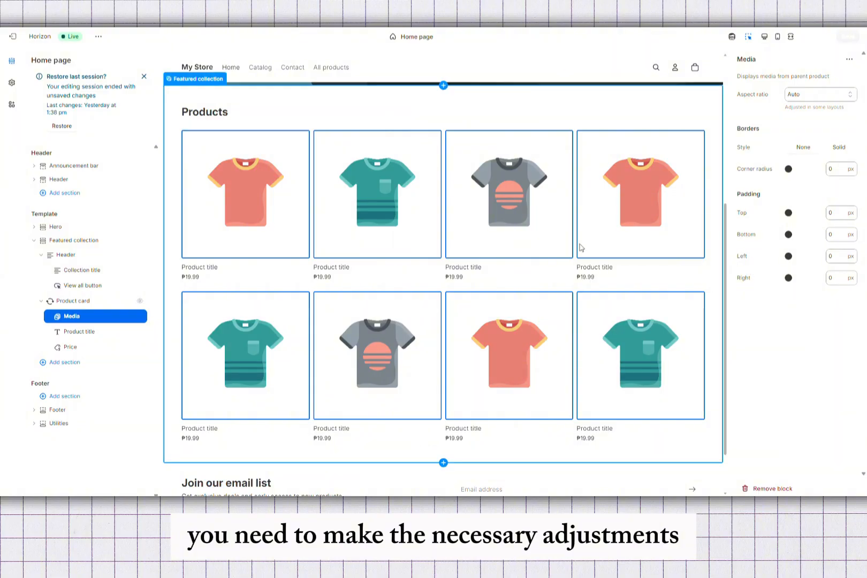
double_click(613, 233)
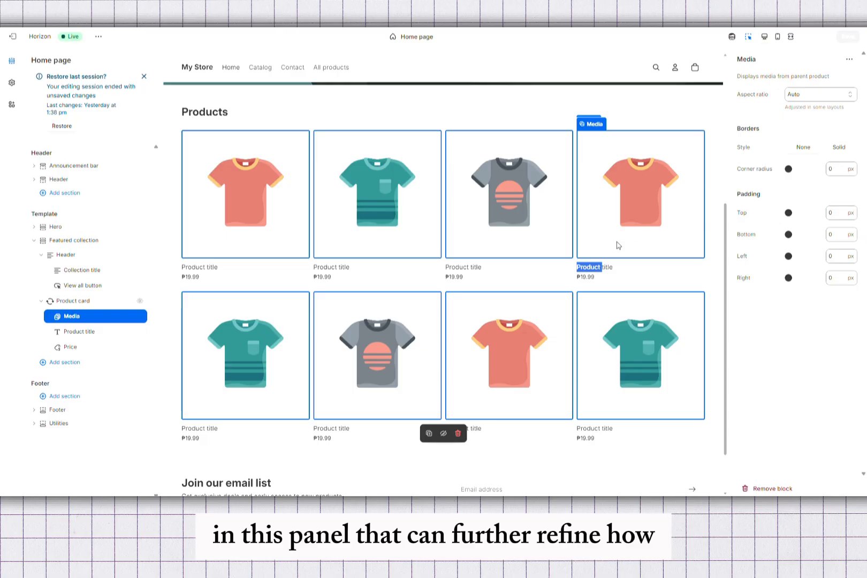
mouse_move(640, 273)
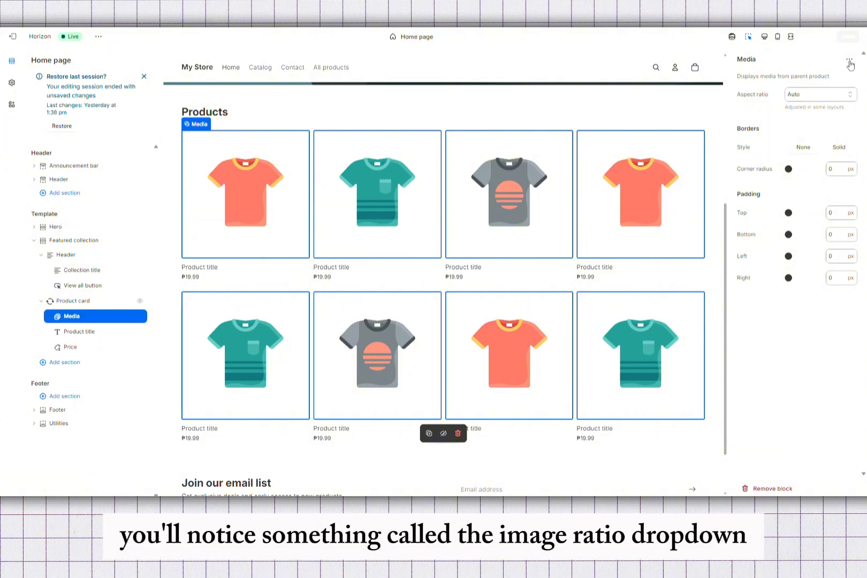
click(849, 60)
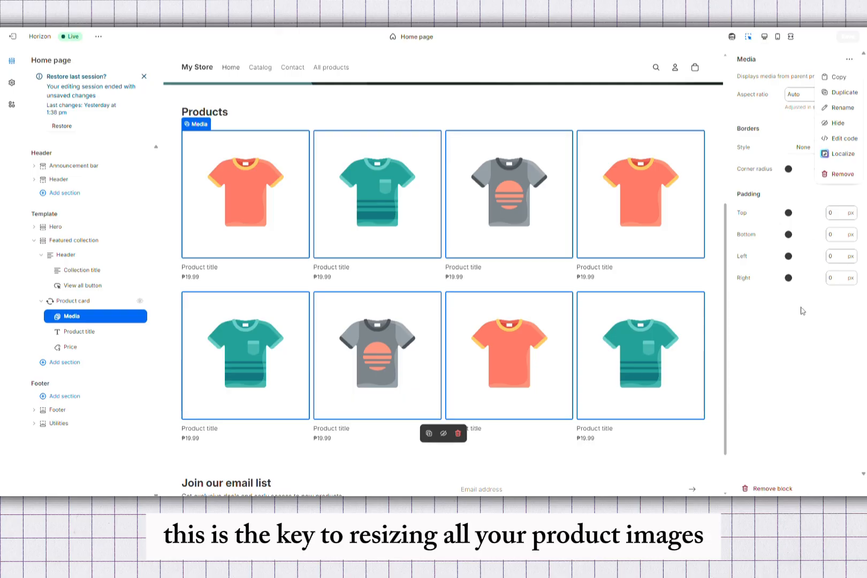
click(803, 309)
- Select the footer section, then reselect a product image's media block in the grid
scroll(555, 251, up, 3)
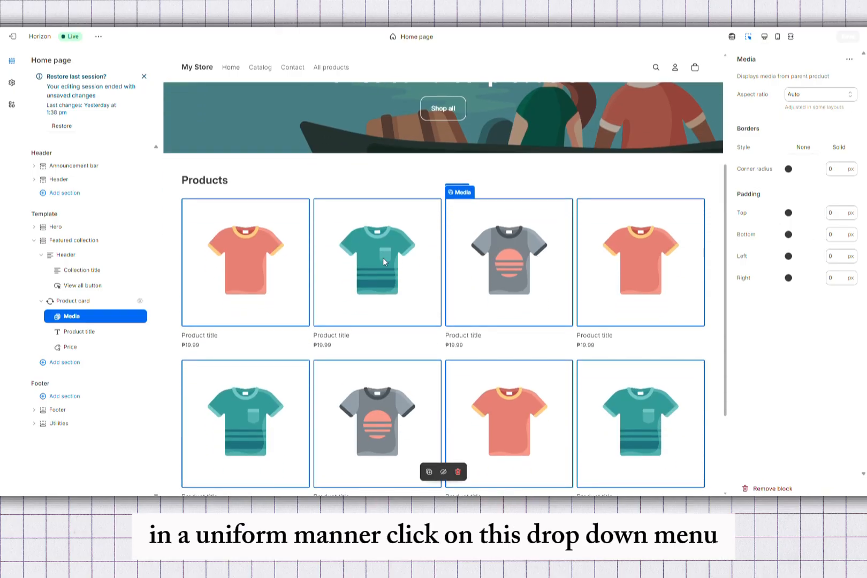
scroll(269, 258, down, 1)
scroll(269, 257, down, 5)
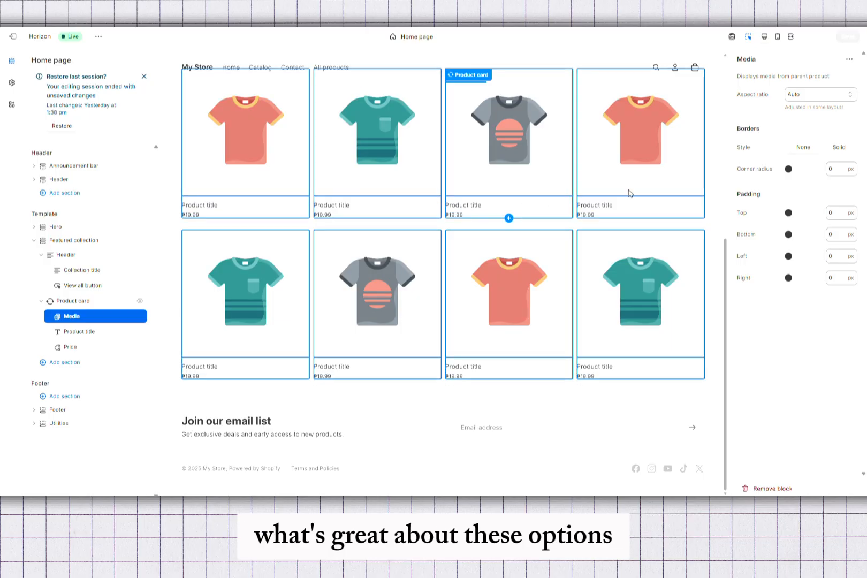
click(712, 433)
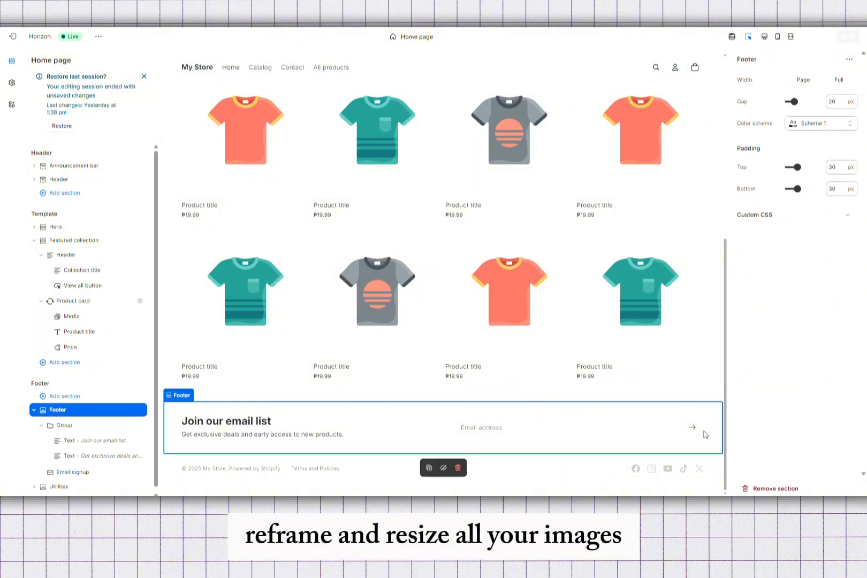
click(657, 255)
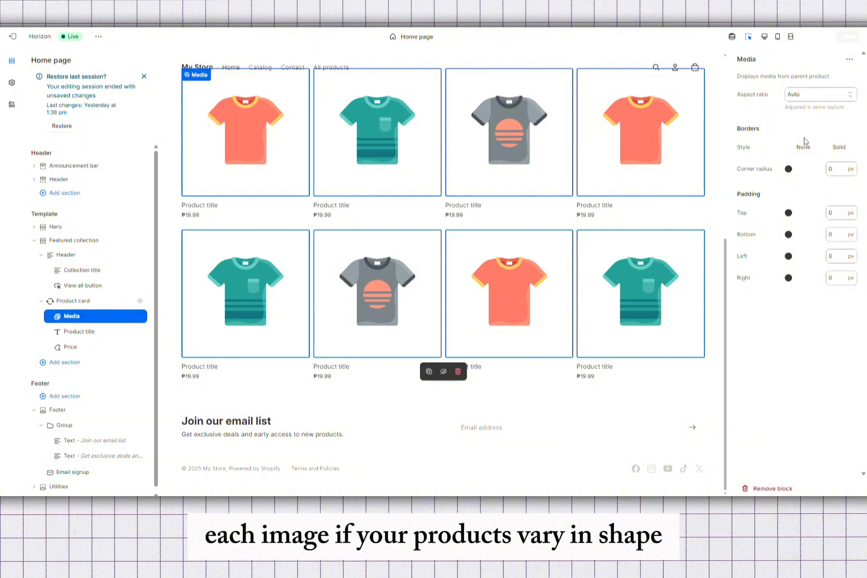
- Select the Featured collection section and expand its Theme Settings and Custom CSS groups
scroll(512, 230, up, 5)
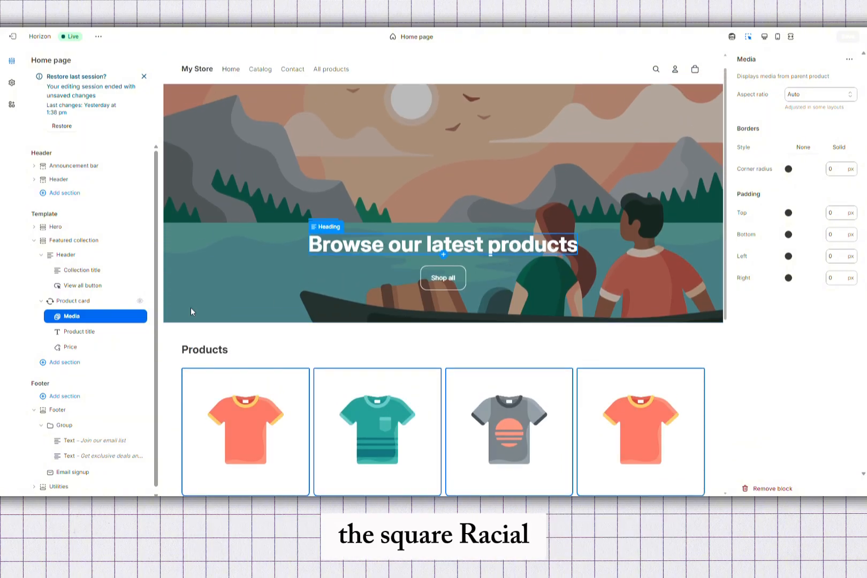
click(183, 340)
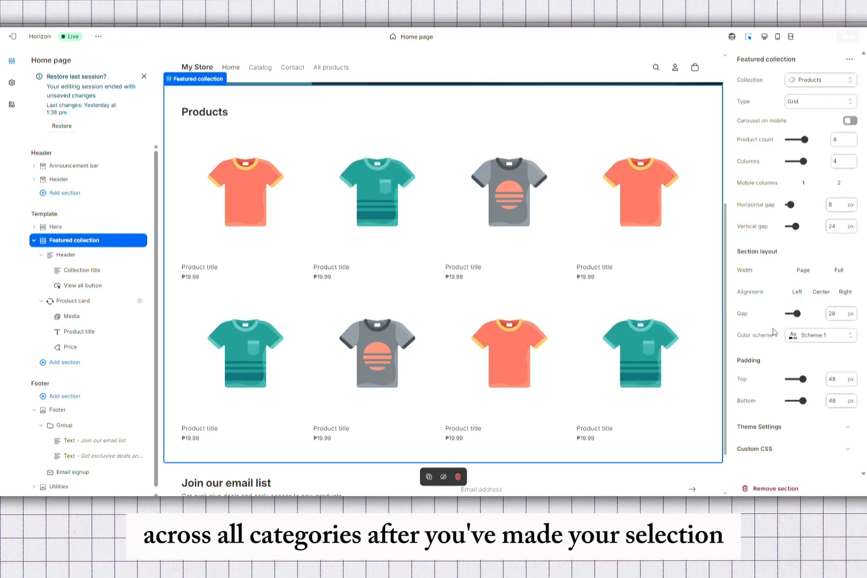
click(749, 428)
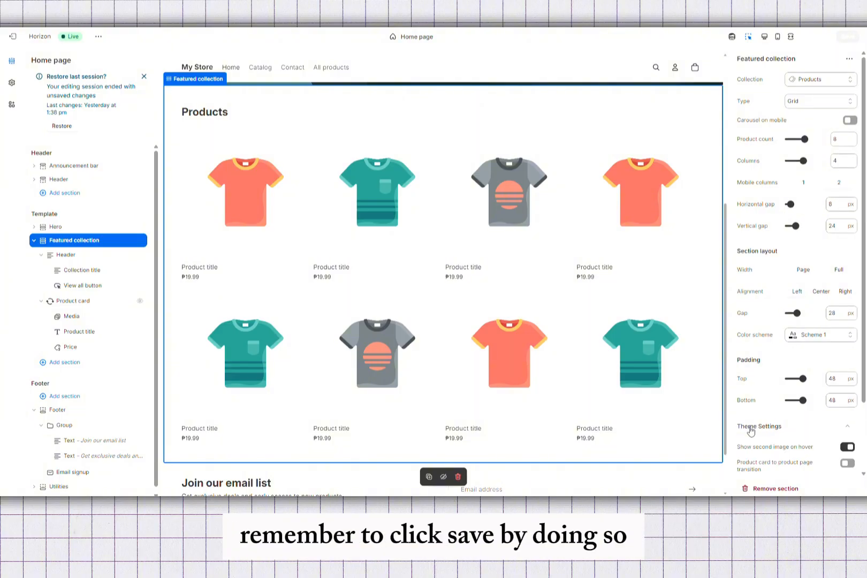
scroll(750, 433, down, 2)
click(759, 461)
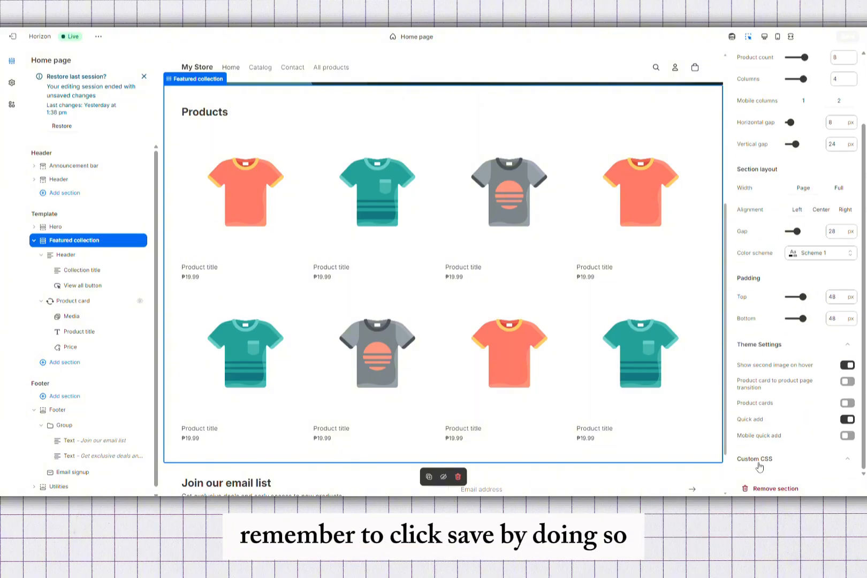
- Scroll through the Featured collection settings to review its layout and image options
scroll(758, 466, up, 2)
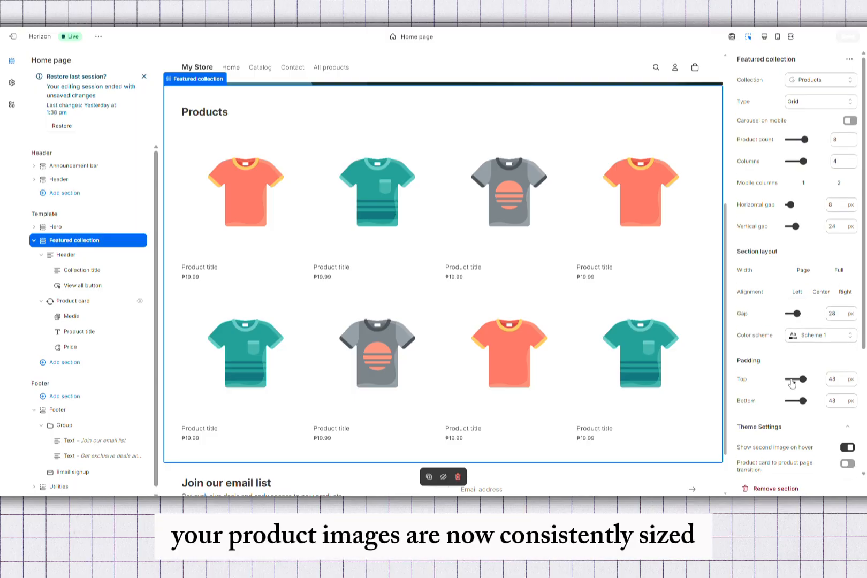
scroll(792, 383, down, 1)
scroll(792, 383, up, 1)
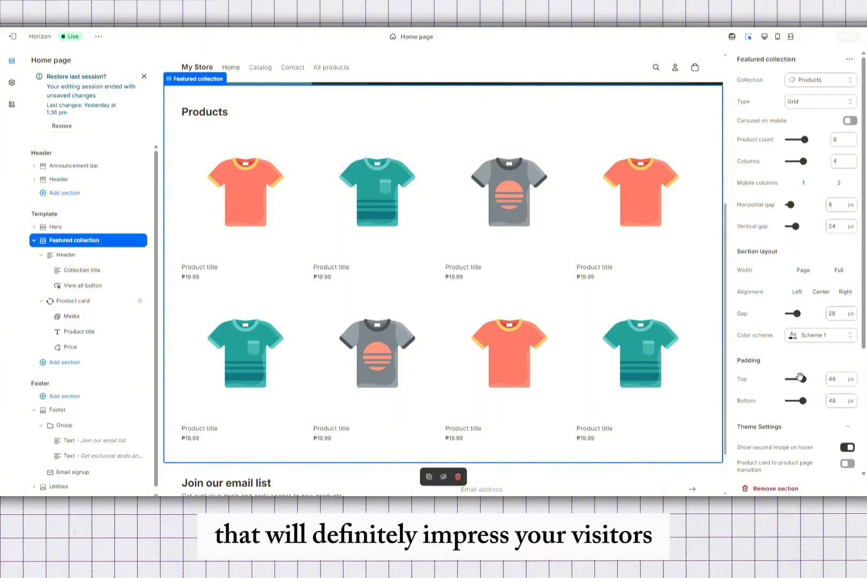
scroll(800, 377, down, 4)
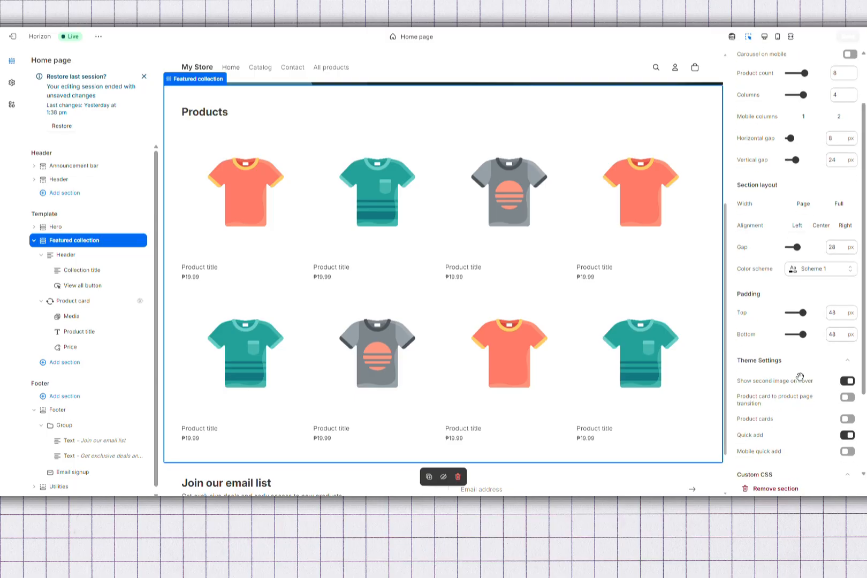
scroll(800, 376, down, 1)
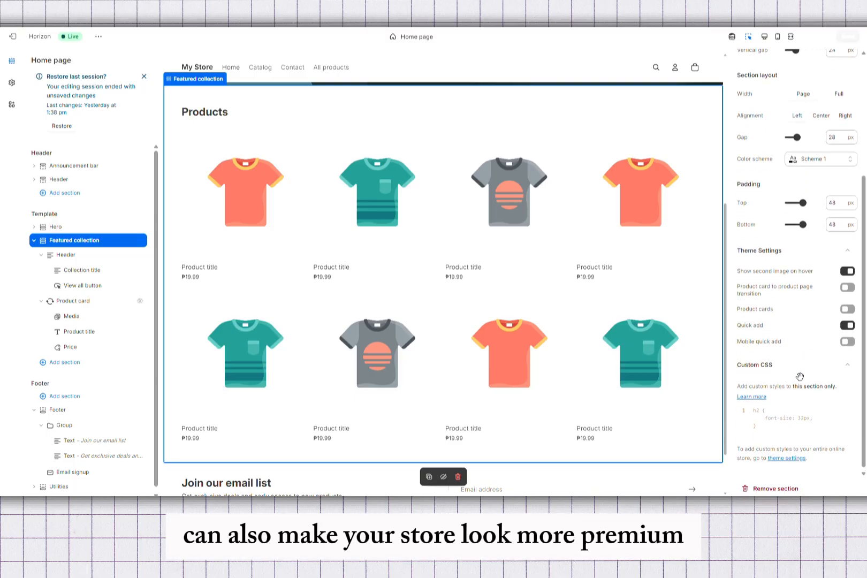
scroll(799, 377, up, 5)
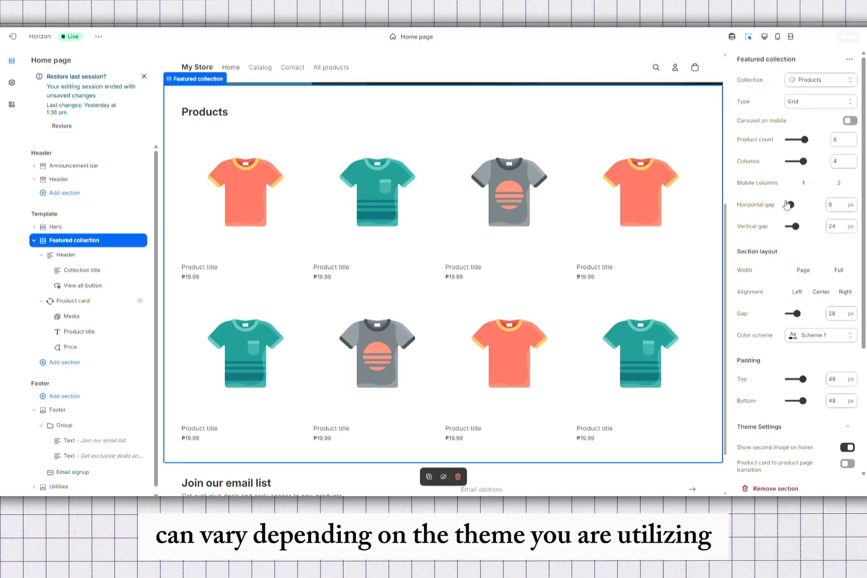
scroll(787, 204, down, 3)
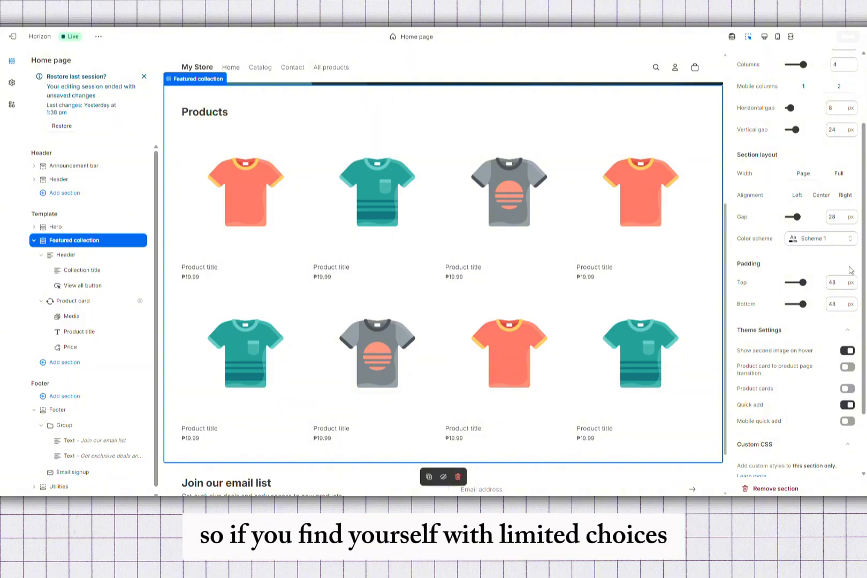
scroll(850, 271, up, 3)
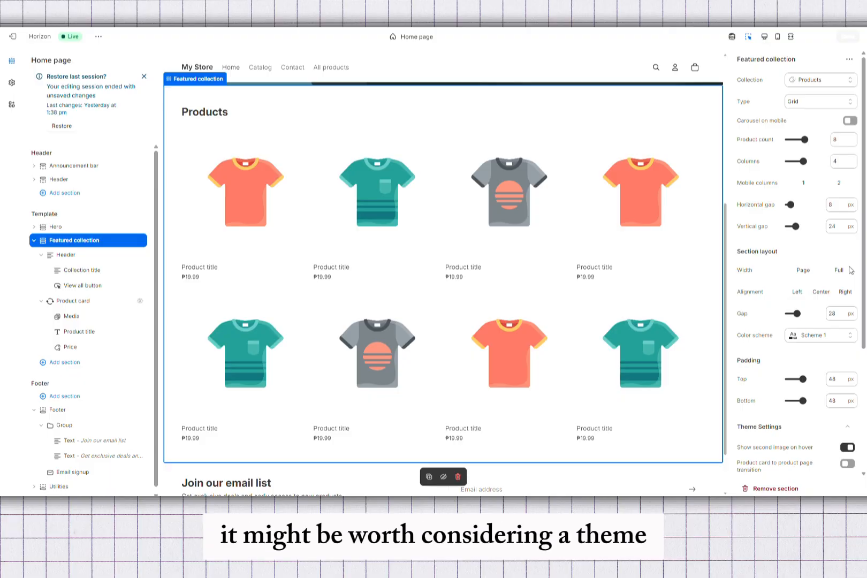